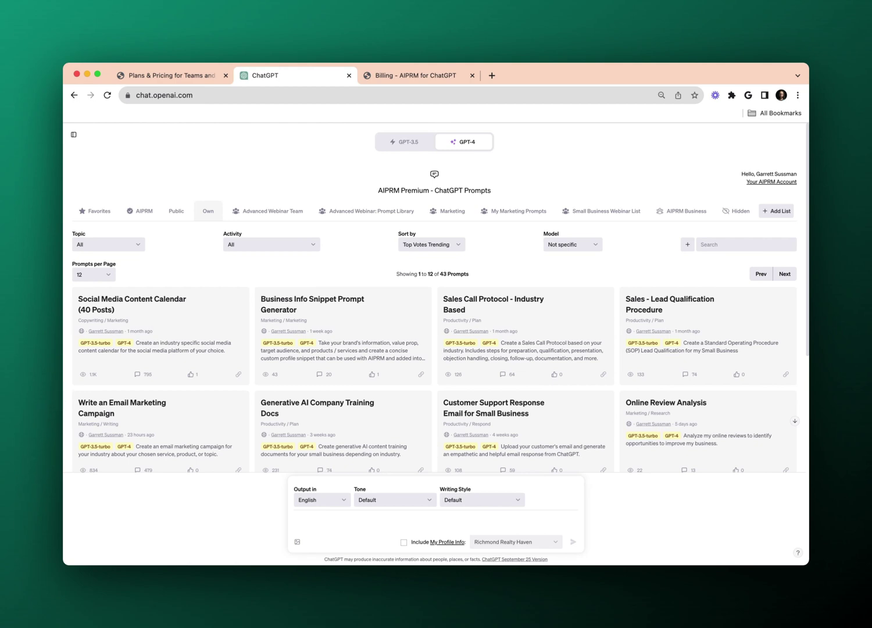
- View the AIPRM Business Plans pricing comparing Elite, Team, Business and Enterprise
left_click(168, 76)
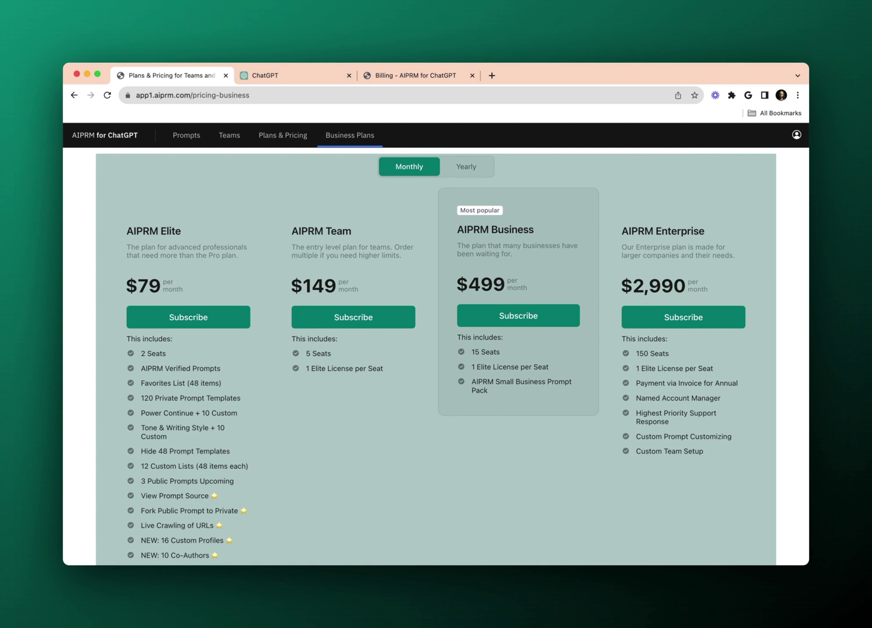
- Return to ChatGPT, view the AIPRM account overview and show its account options menu
left_click(279, 72)
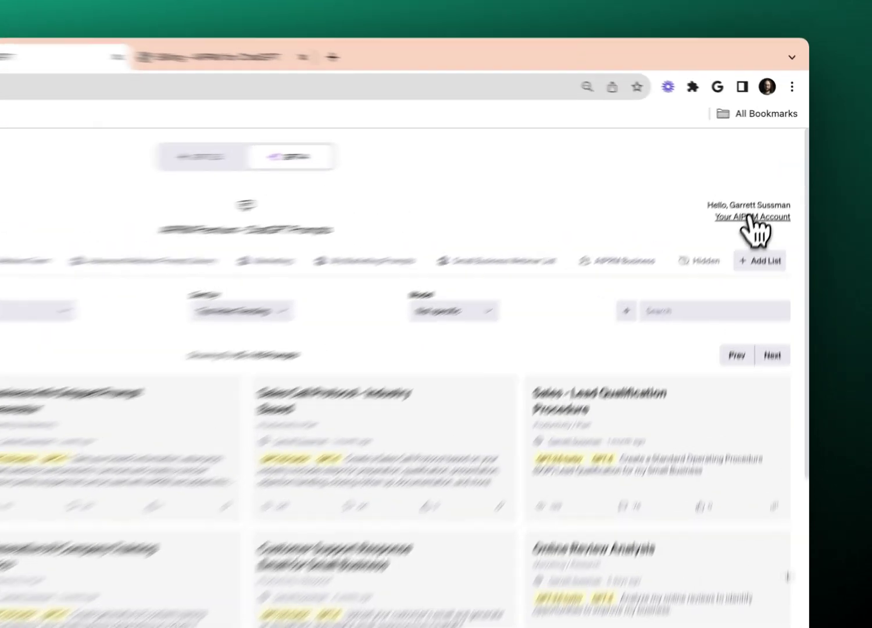
left_click(750, 215)
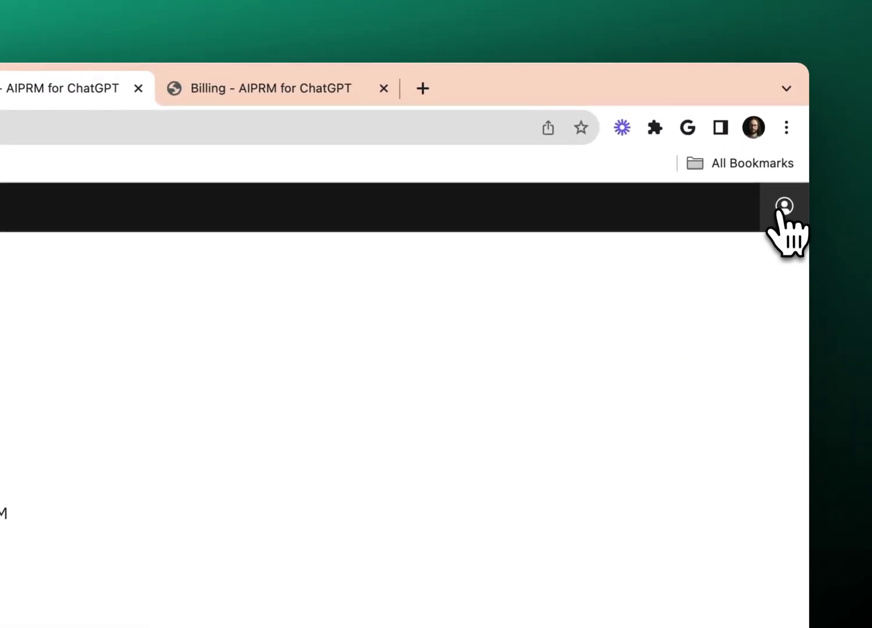
left_click(781, 212)
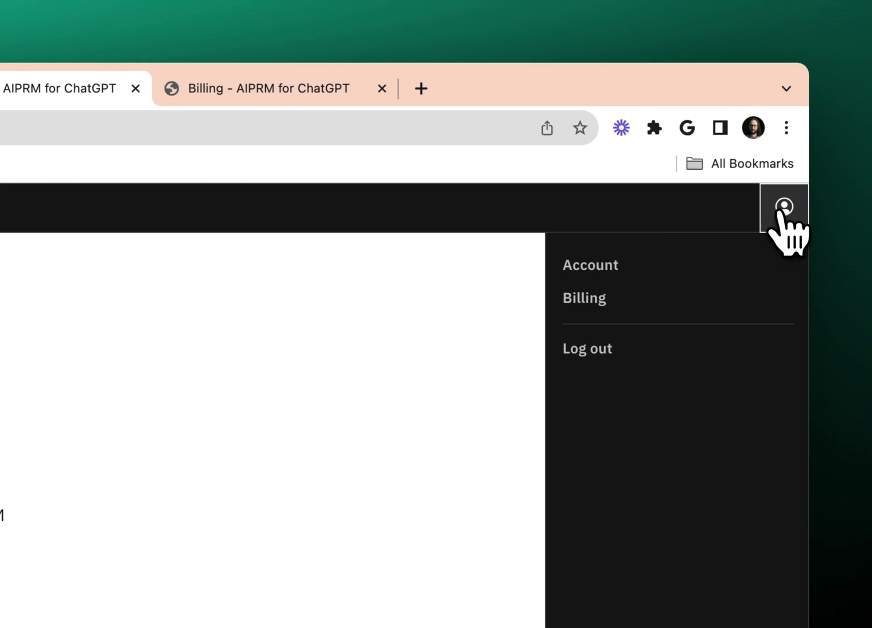
- Go to the Billing page listing the 15 active AIPRM Business licenses and the subscription
left_click(579, 307)
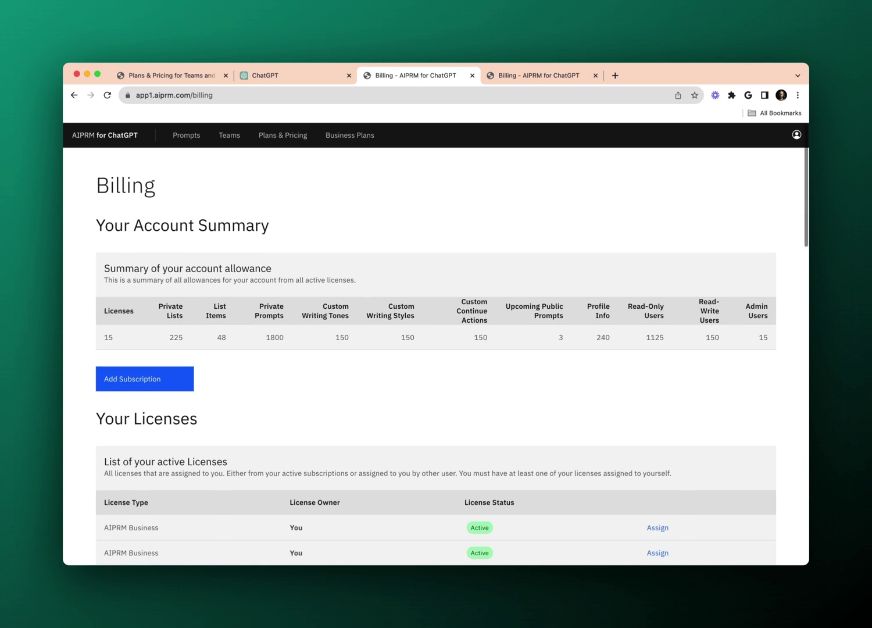
scroll(437, 355, "down", 5)
scroll(437, 355, "down", 1)
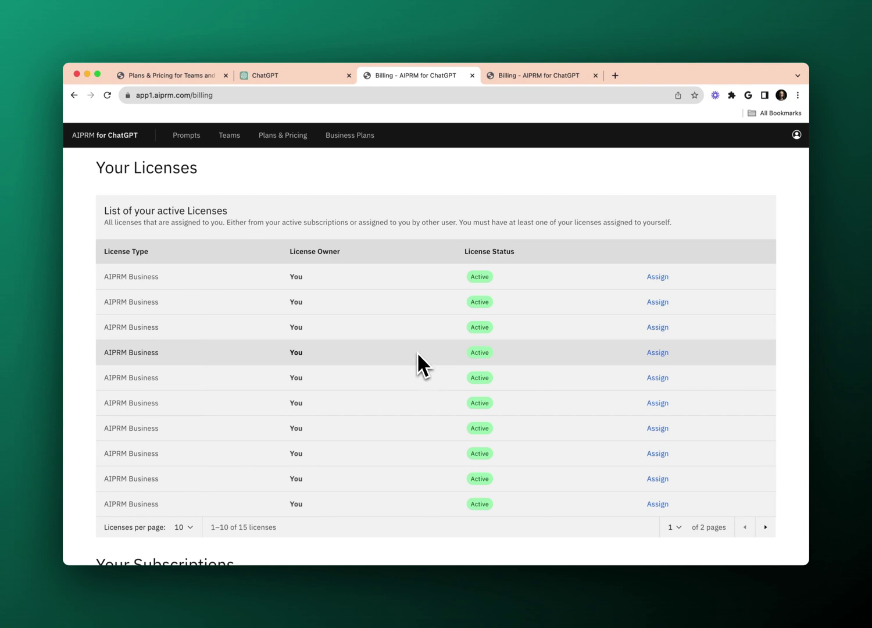
scroll(417, 351, "down", 3)
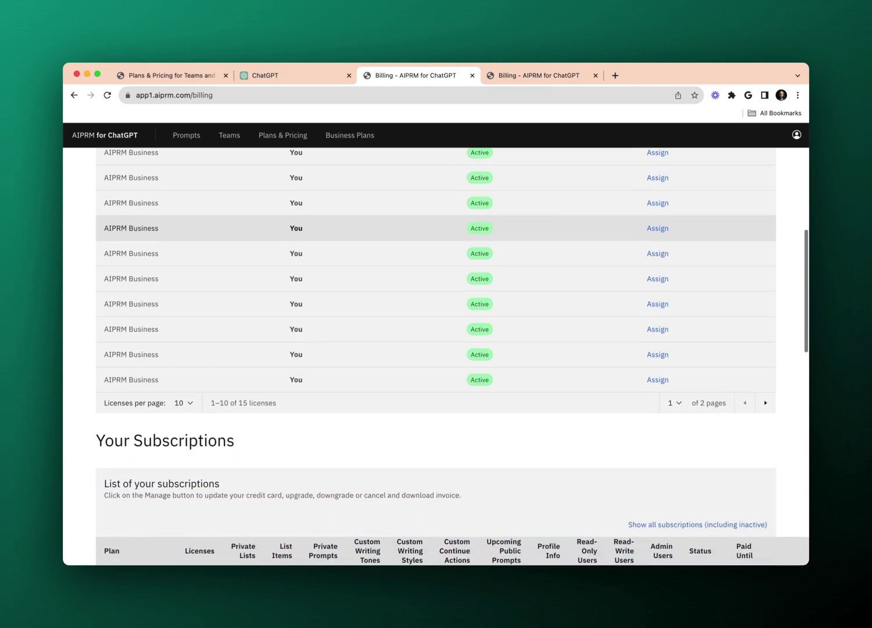
scroll(417, 351, "down", 5)
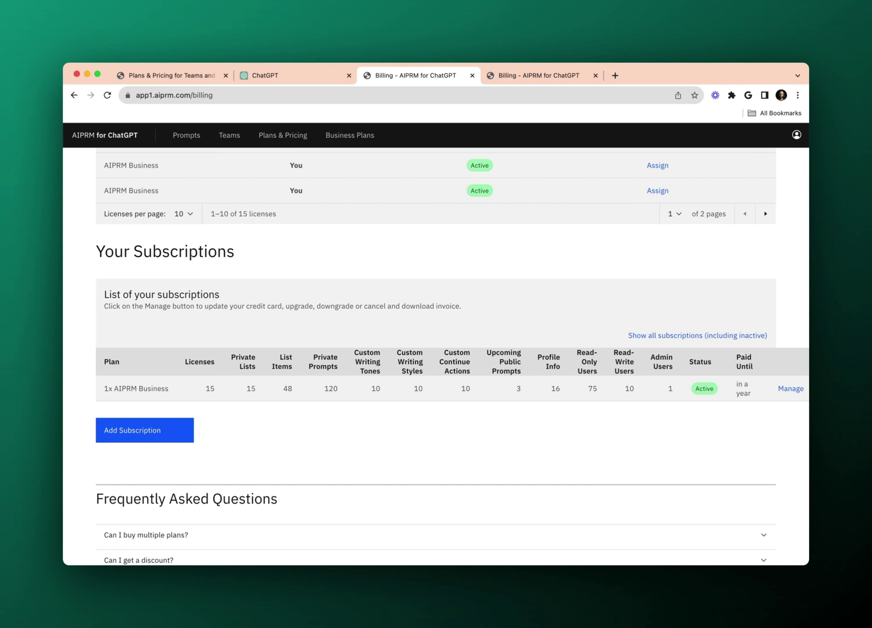
scroll(666, 442, "up", 5)
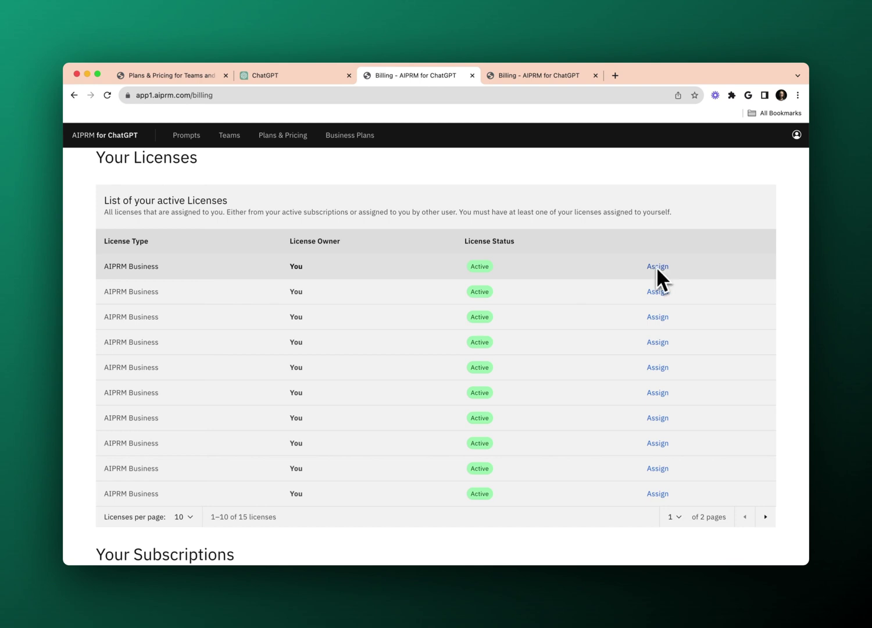
left_click(312, 79)
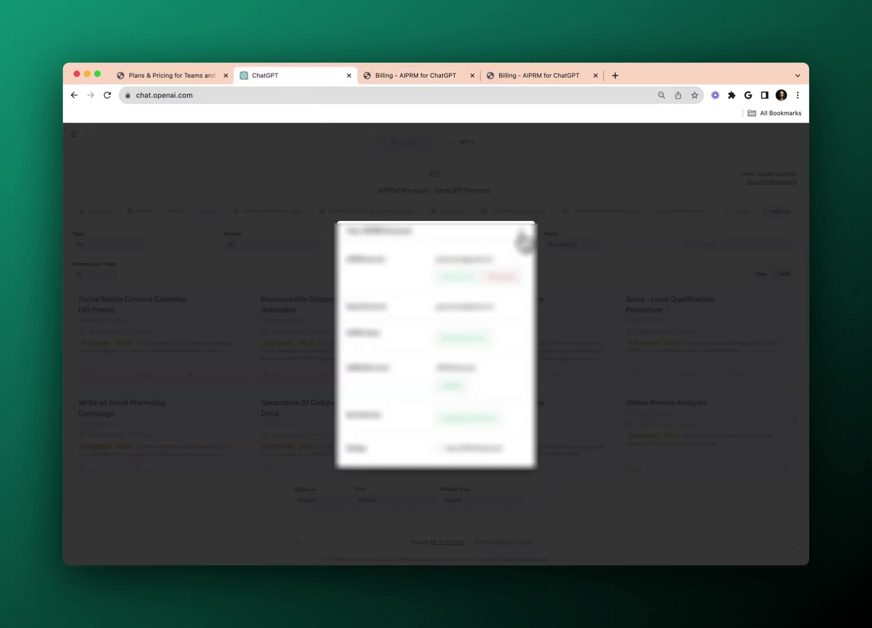
left_click(522, 233)
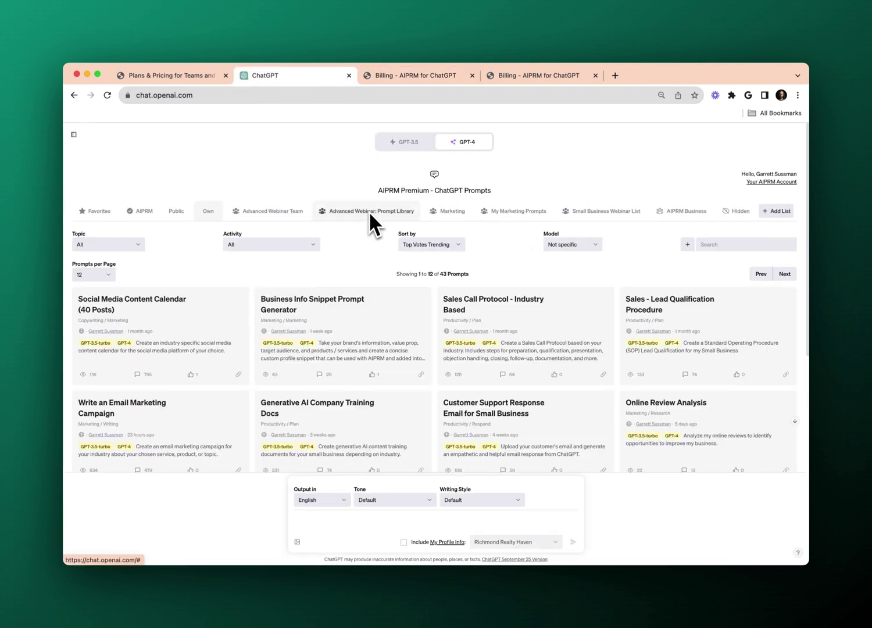
left_click(485, 75)
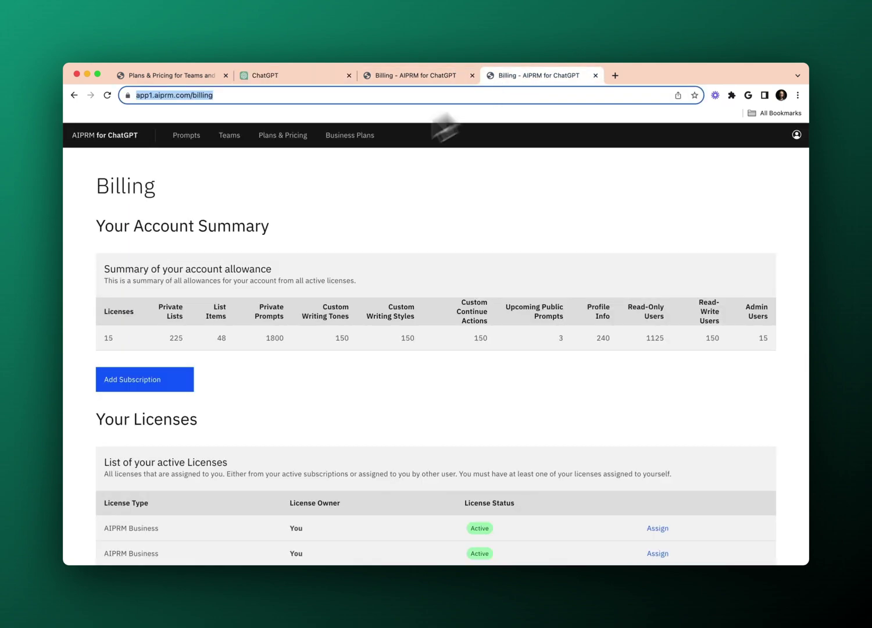
left_click(227, 136)
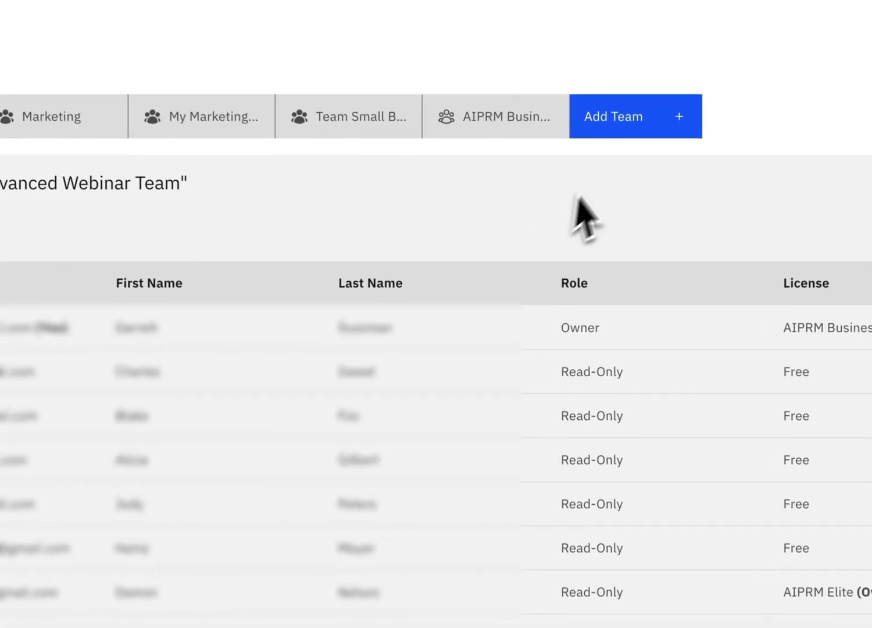
left_click(656, 122)
left_click(363, 175)
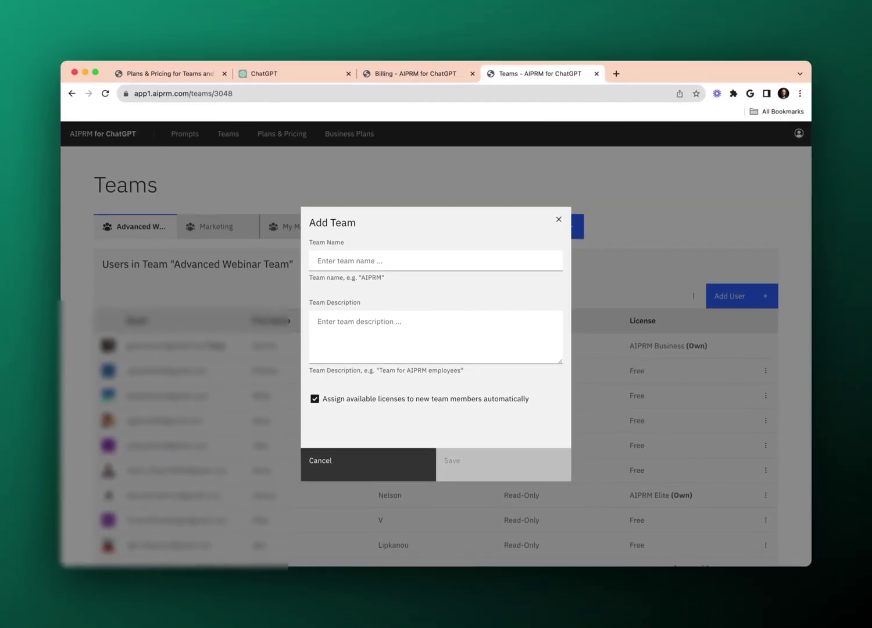
left_click(398, 74)
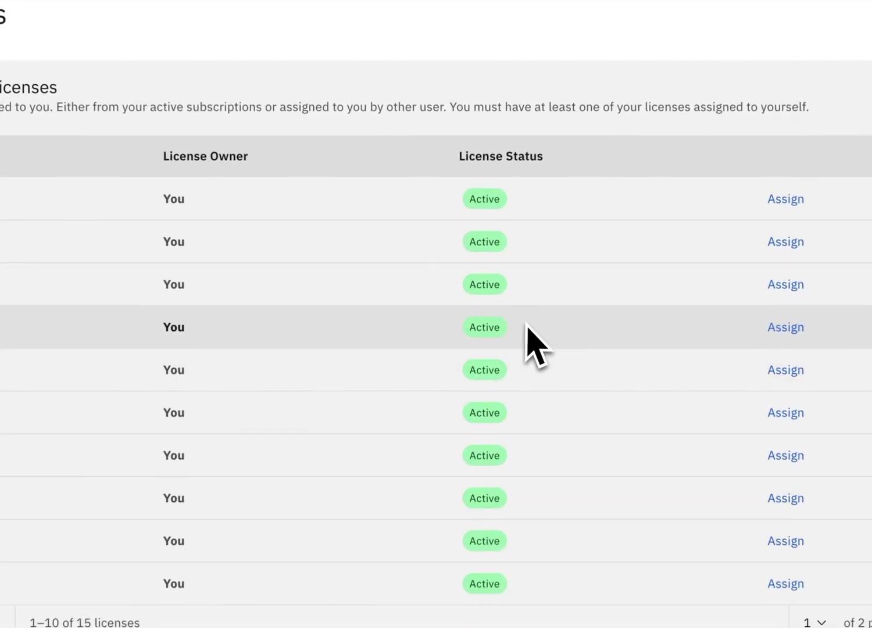
- Assign the first AIPRM Business license to the chosen team member's email
left_click(791, 198)
left_click(545, 260)
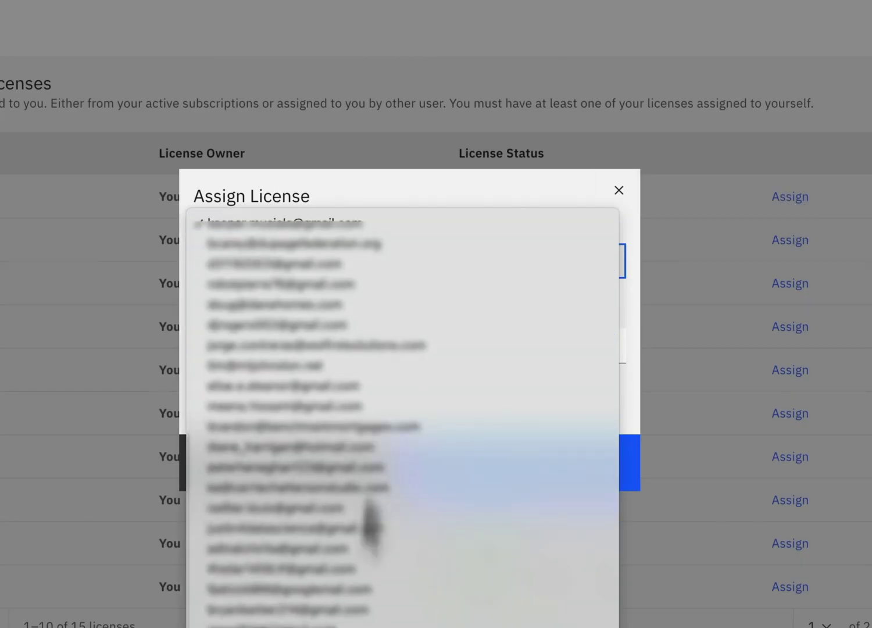
scroll(402, 327, "down", 5)
scroll(402, 327, "down", 5)
scroll(403, 328, "down", 5)
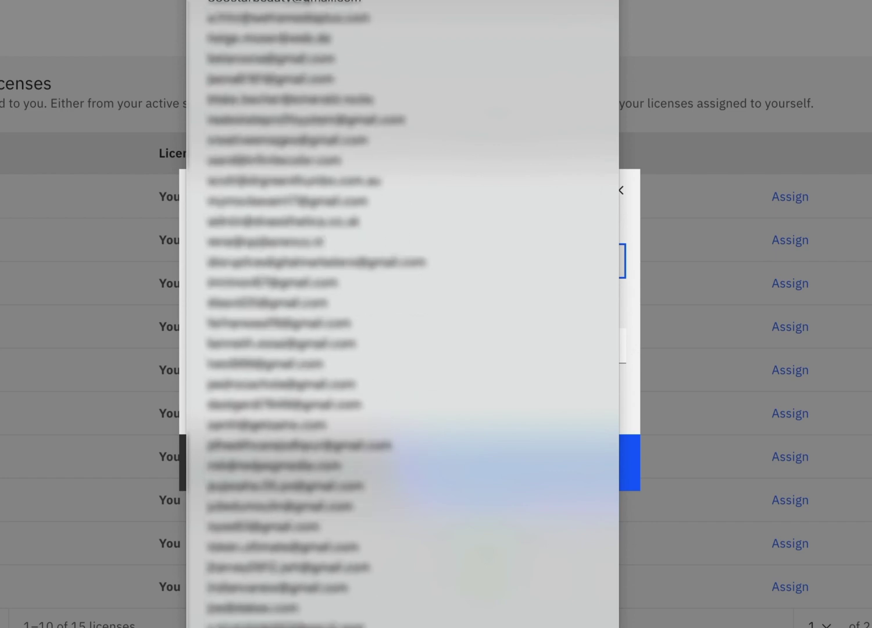
scroll(402, 327, "down", 5)
scroll(402, 328, "down", 5)
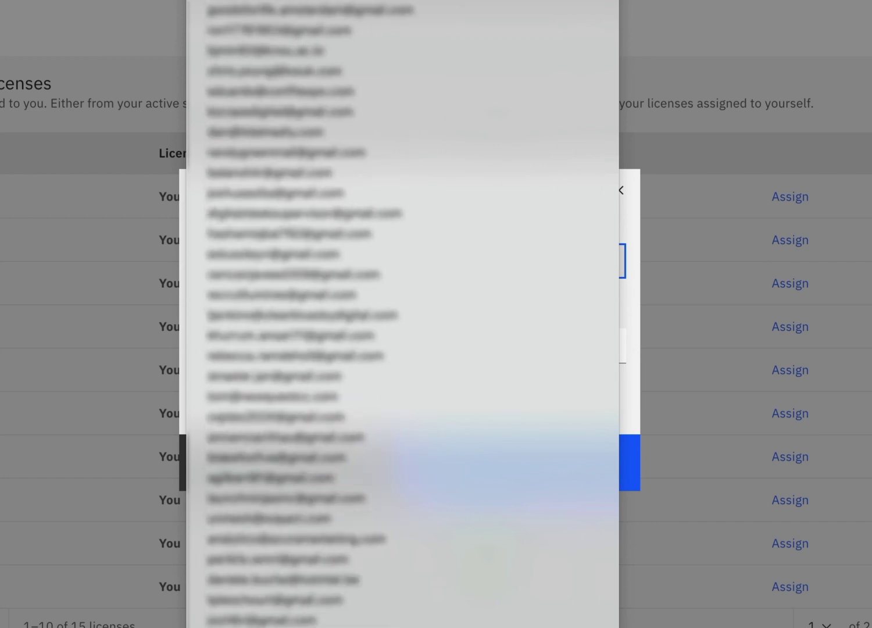
left_click(477, 457)
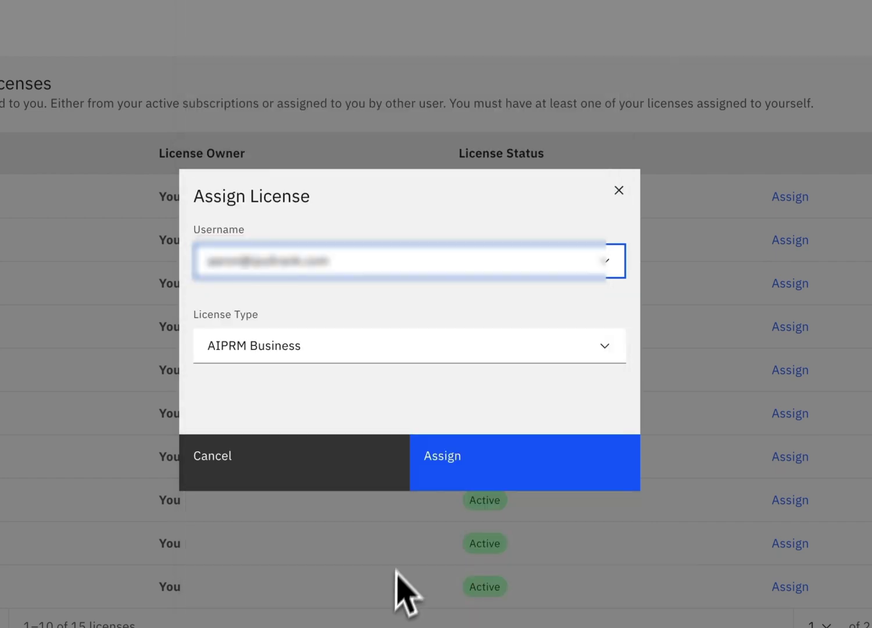
left_click(474, 485)
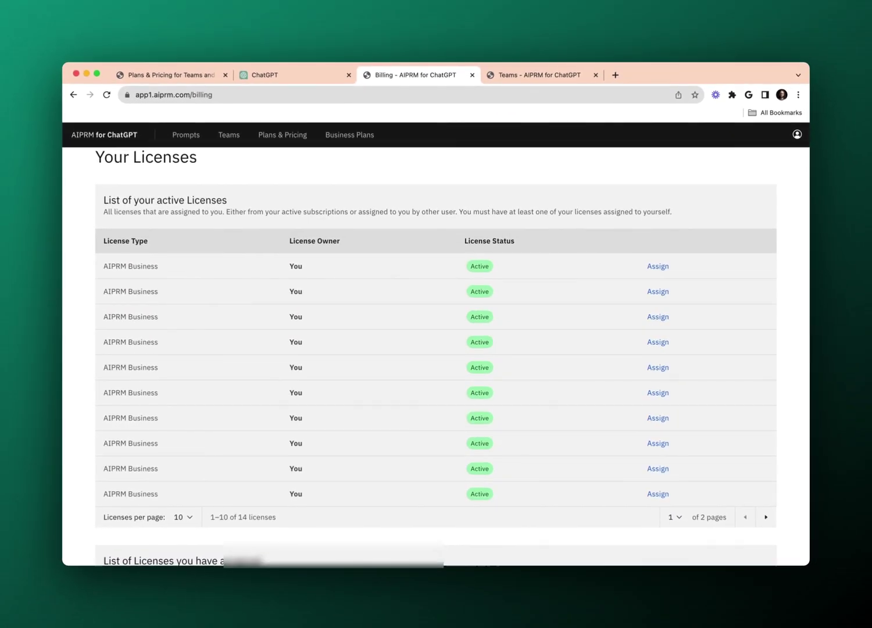
scroll(314, 526, "down", 2)
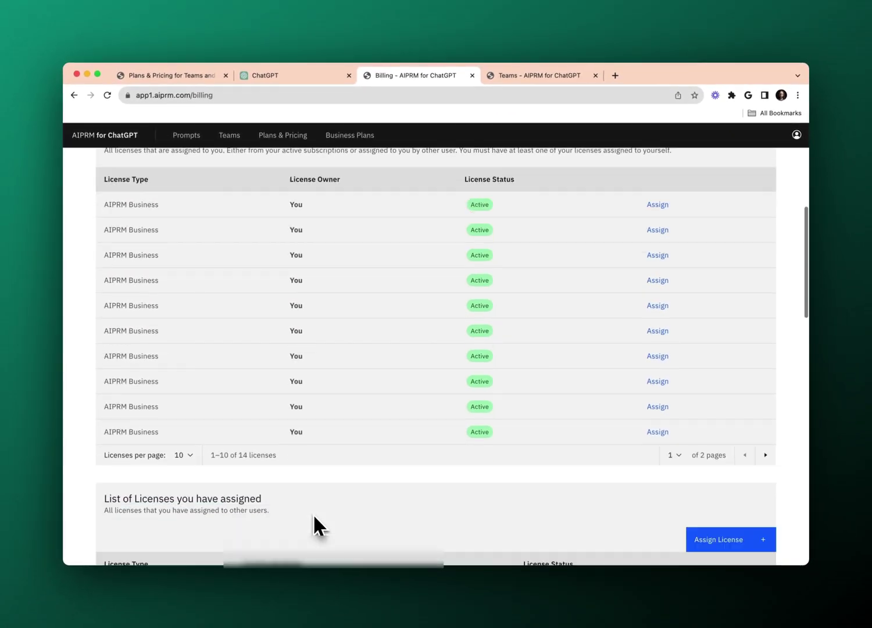
scroll(313, 525, "down", 3)
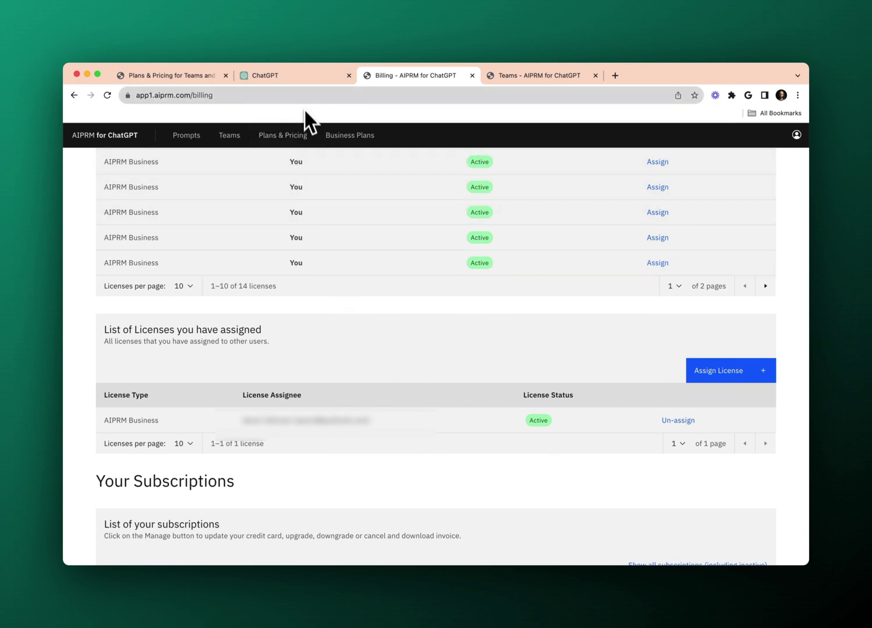
- Return to ChatGPT to view the AIPRM Business prompt list
left_click(300, 73)
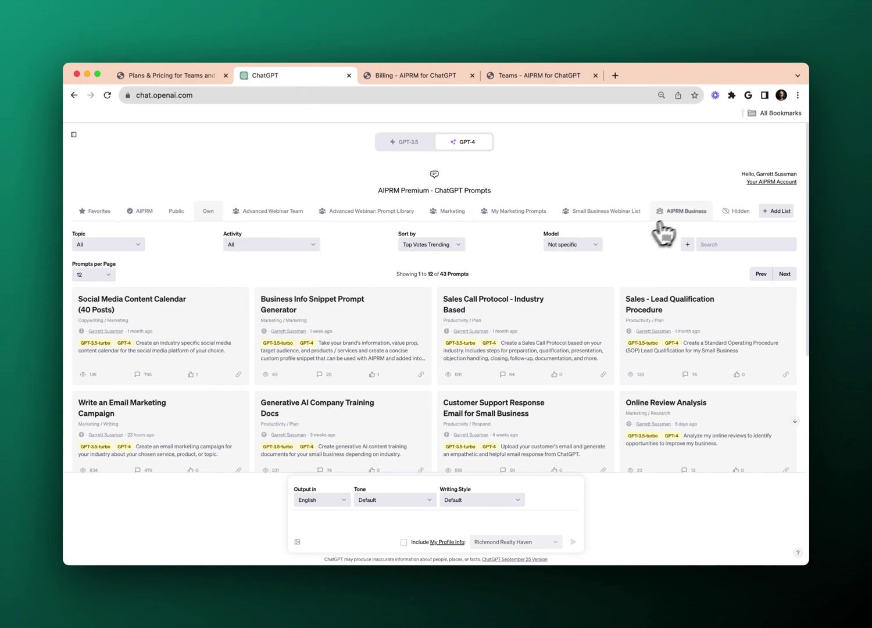